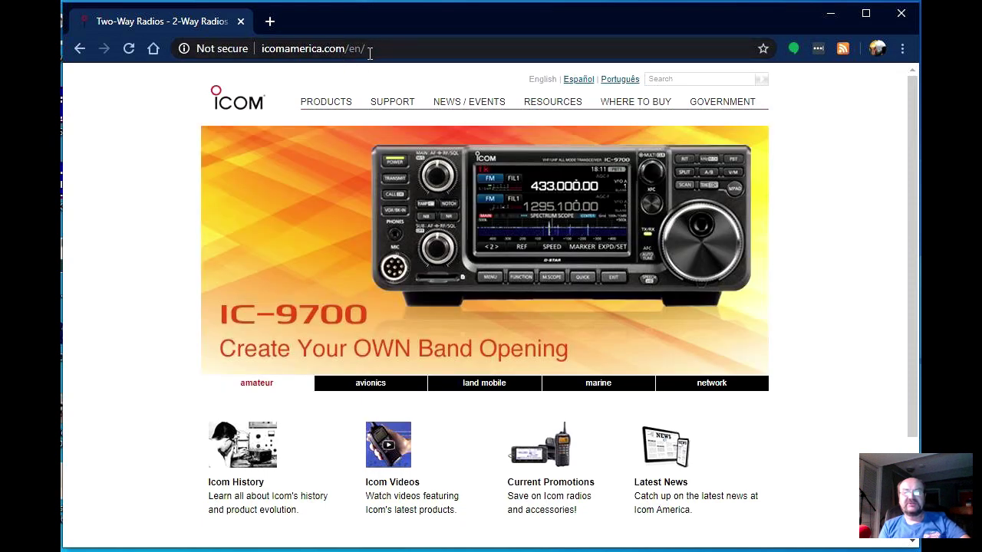
Step: Open the RESOURCES Download Database and go to the IC-7100 entry under Amateur base stations
left_click(558, 108)
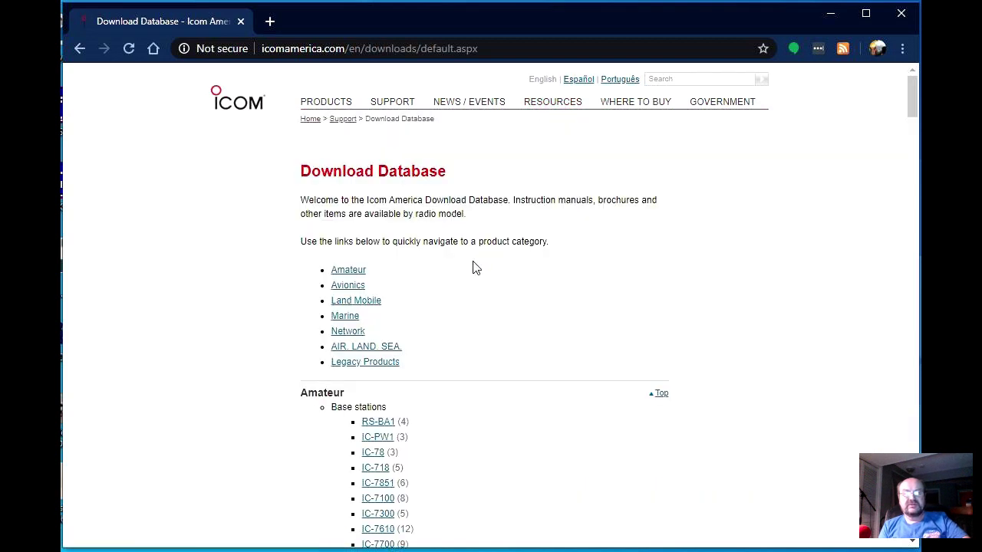
scroll(482, 287, "down", 2)
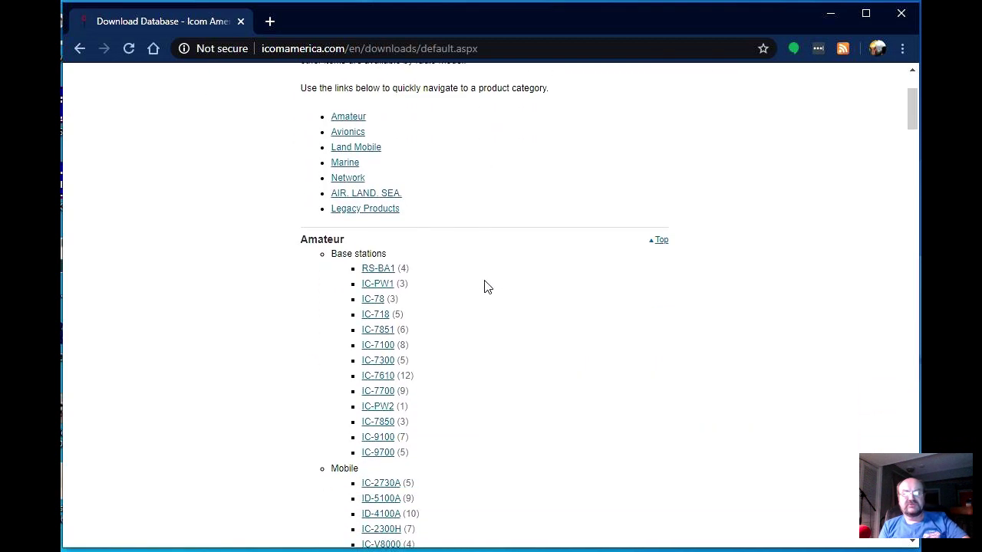
left_click(377, 347)
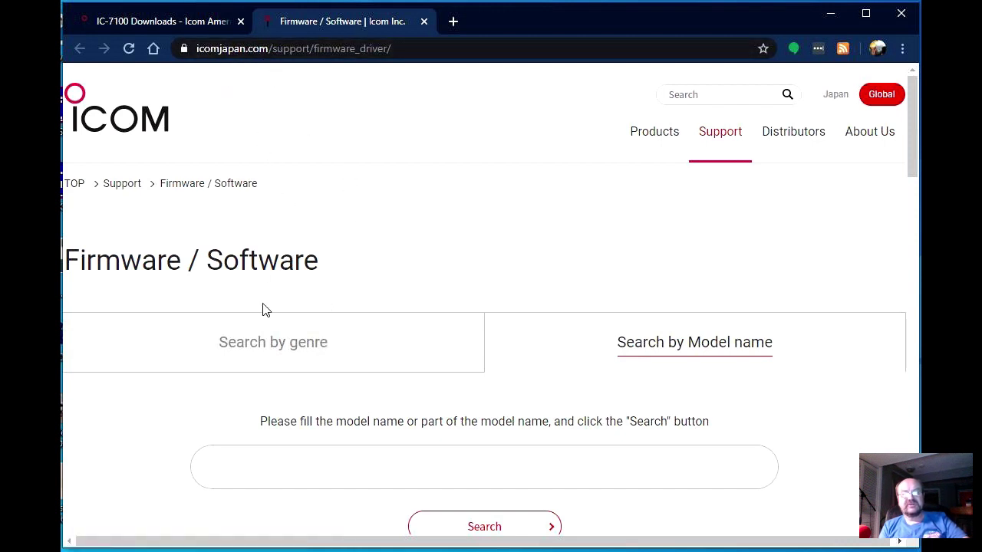
Step: Search Icom Japan's Firmware / Software page for model 7100 and scroll to the firmware results
scroll(416, 285, "down", 2)
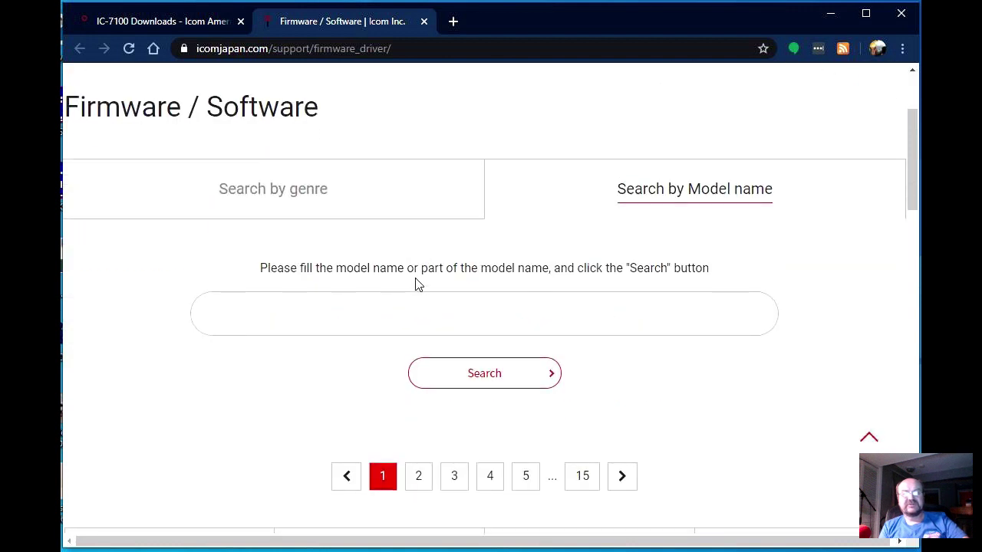
left_click(314, 319)
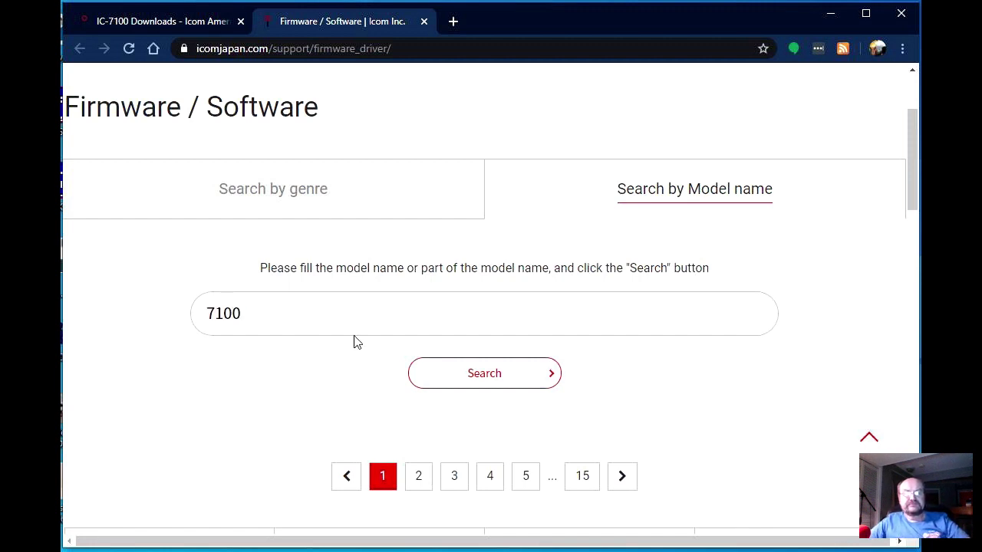
left_click(485, 376)
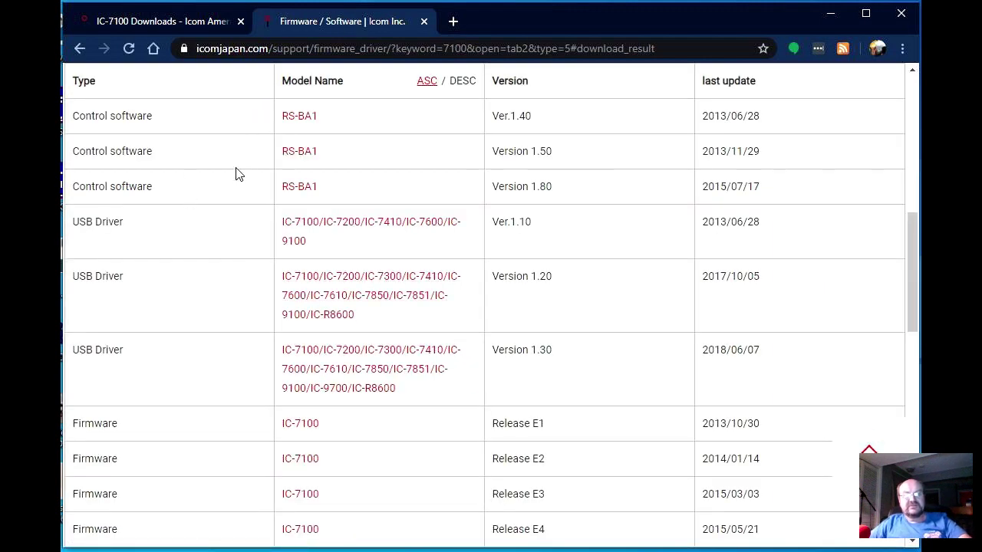
scroll(288, 211, "down", 3)
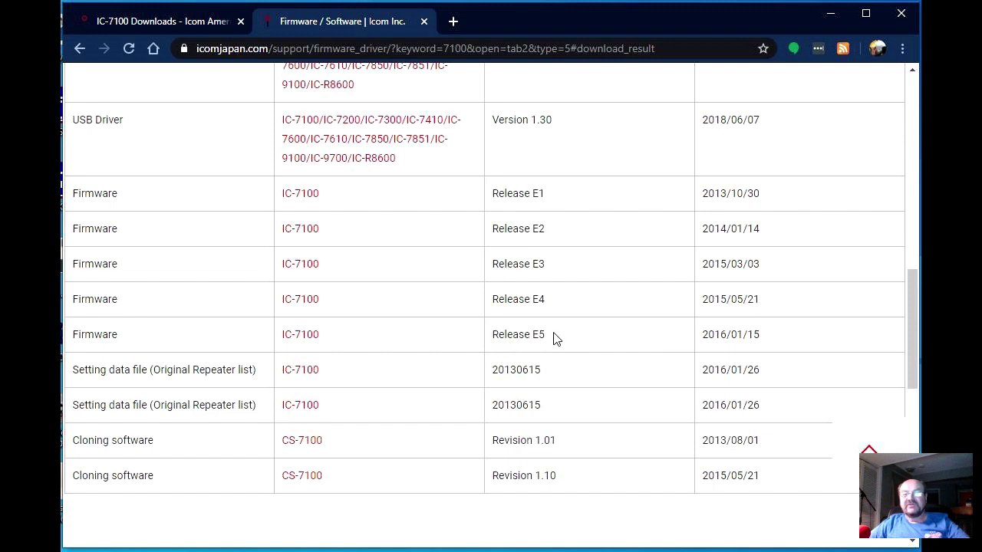
Step: Open the IC-7100 Release E5 firmware page and review its CPU M 1.11, DSP I 1.03 and 1.73MB ZIP details
left_click(301, 342)
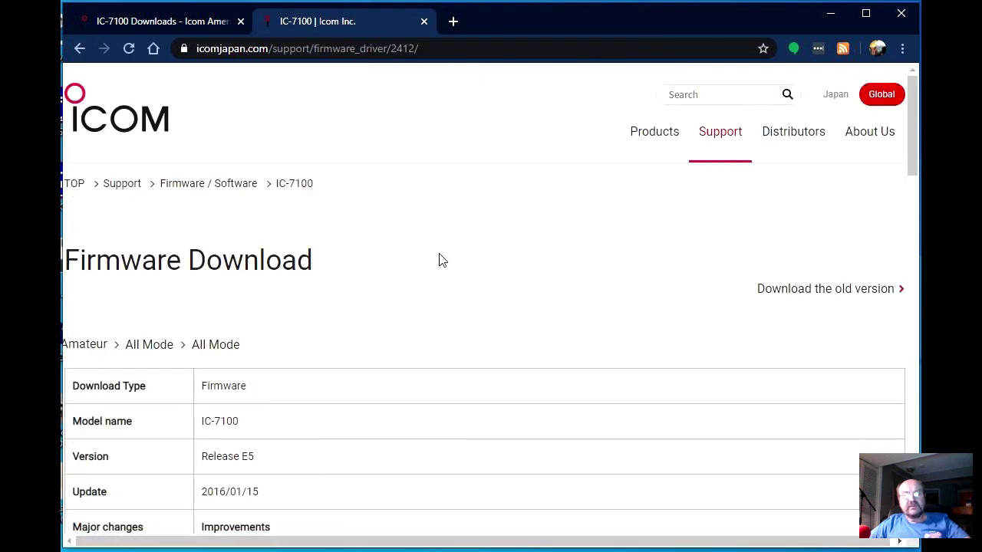
scroll(402, 258, "down", 1)
scroll(401, 259, "down", 2)
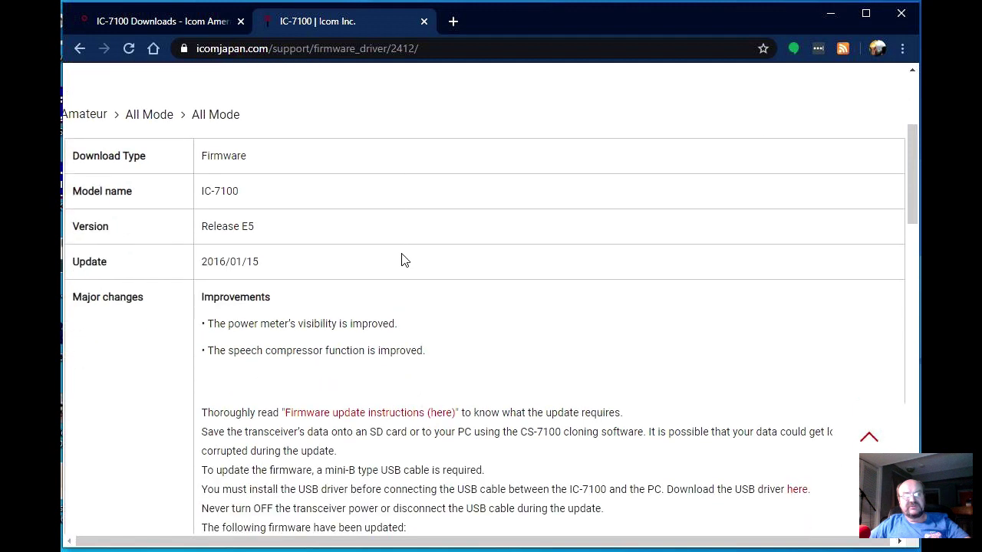
scroll(401, 259, "down", 2)
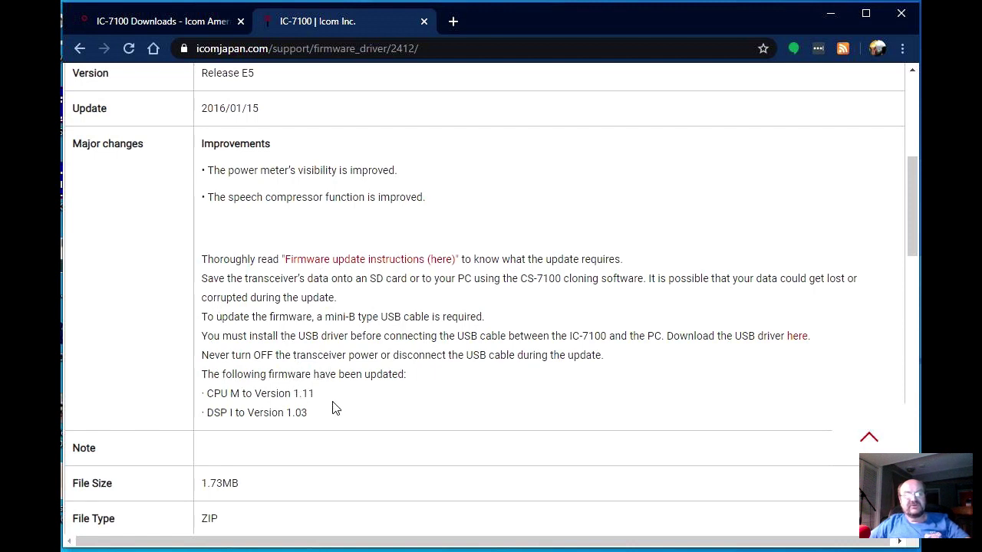
scroll(338, 407, "down", 1)
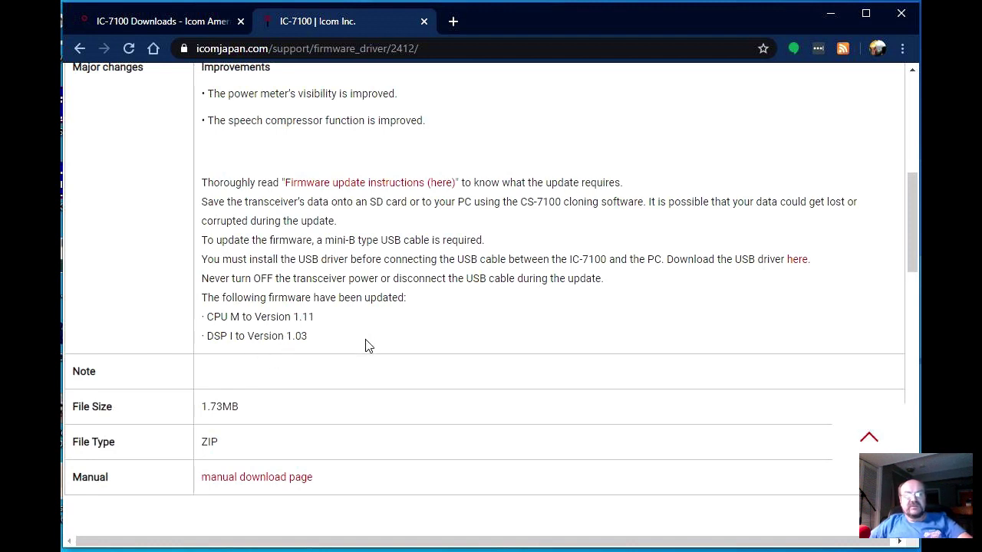
scroll(369, 347, "up", 5)
scroll(369, 345, "down", 4)
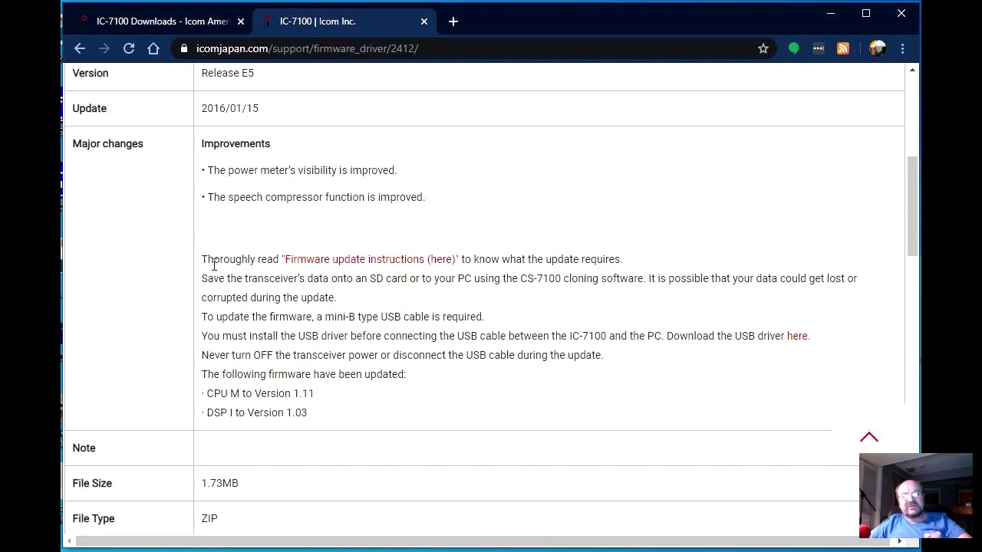
Step: Agree to the terms and download the 1.45MB IC-7100 firmware update instructions PDF
left_click(381, 260)
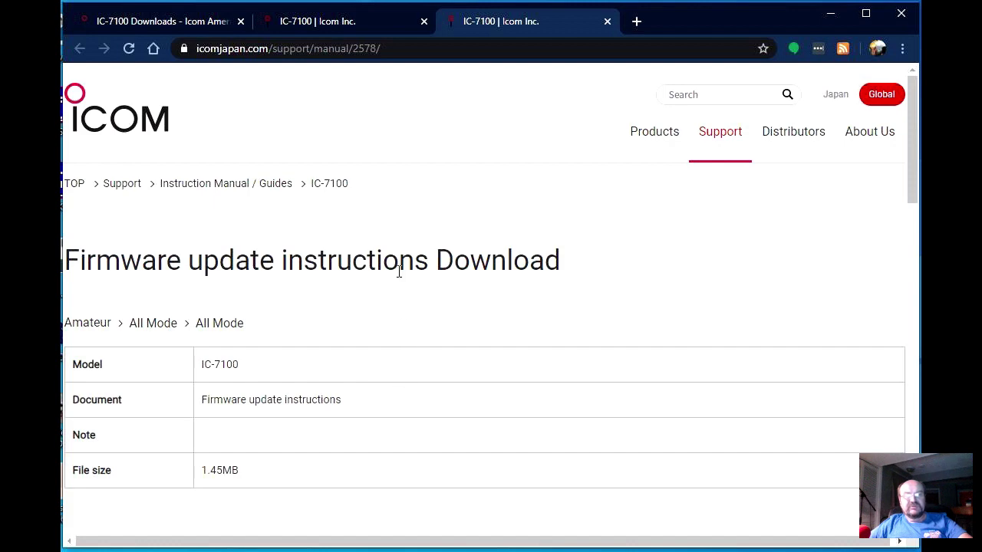
scroll(399, 269, "down", 3)
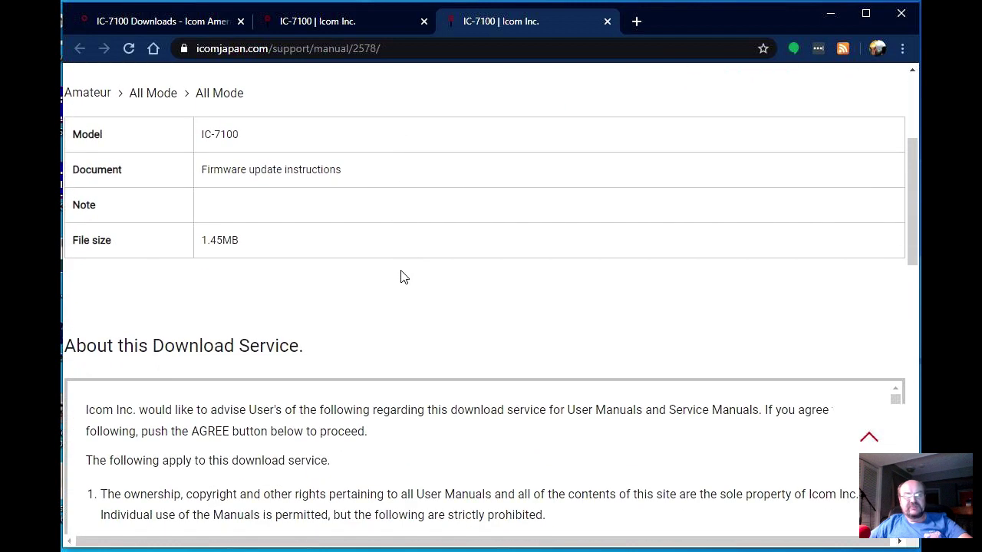
scroll(401, 277, "down", 3)
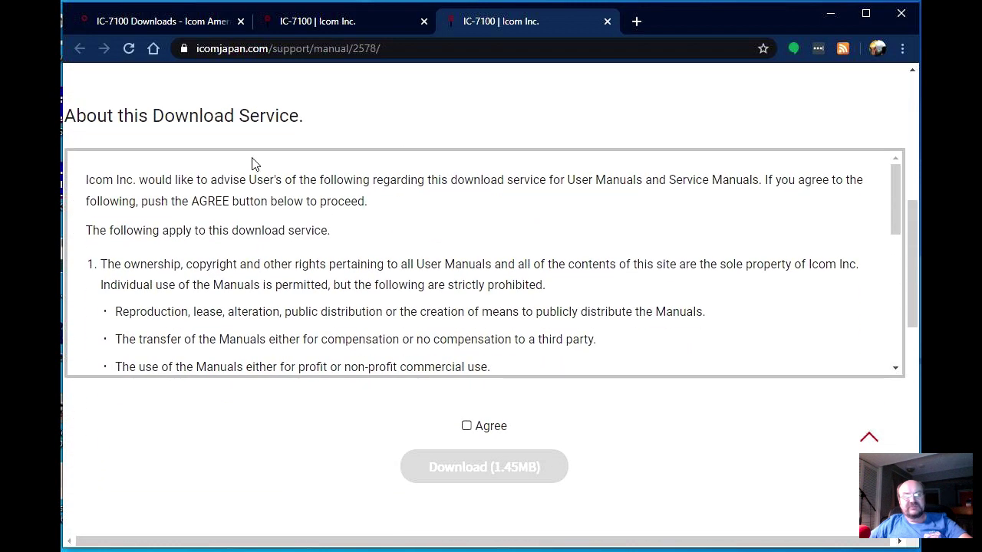
left_click_drag(896, 200, 890, 345)
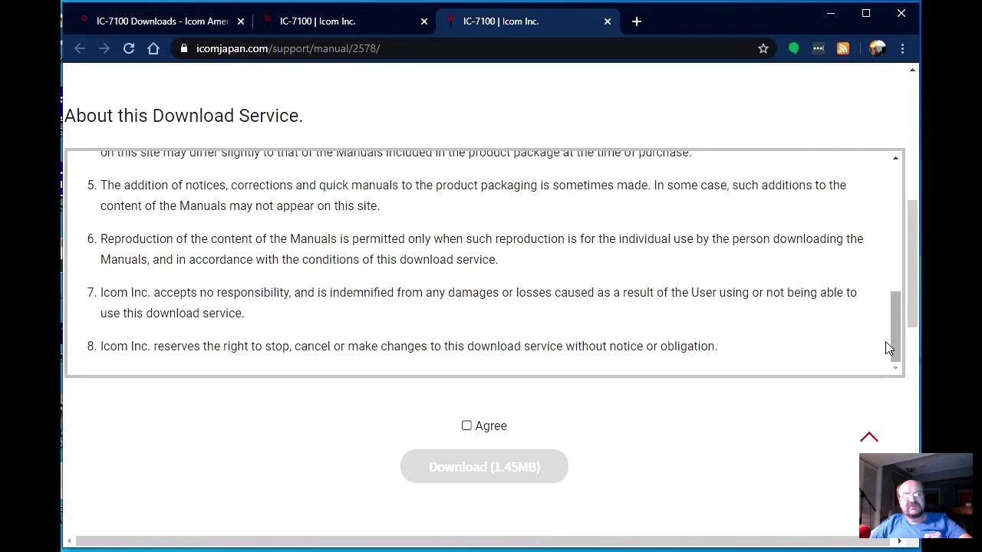
left_click(468, 432)
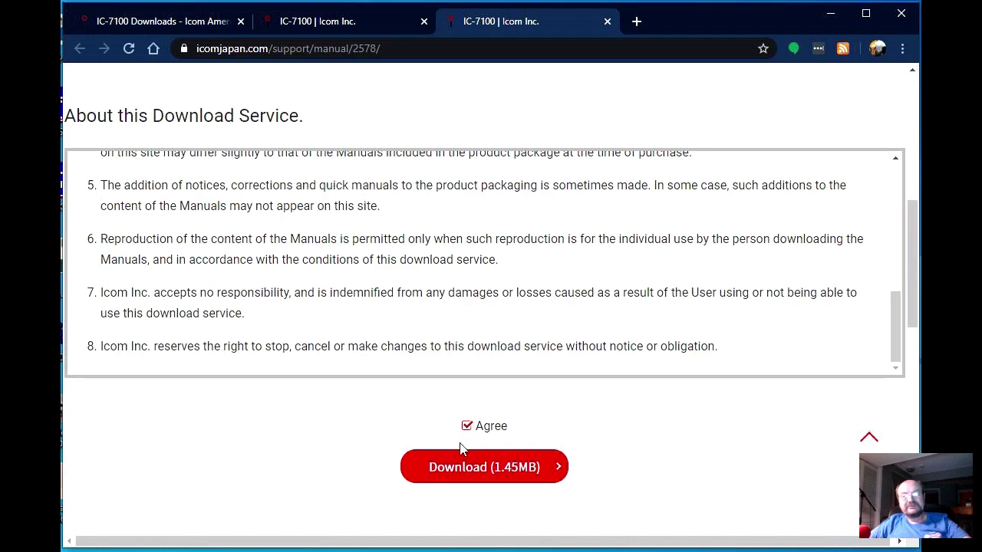
left_click(482, 467)
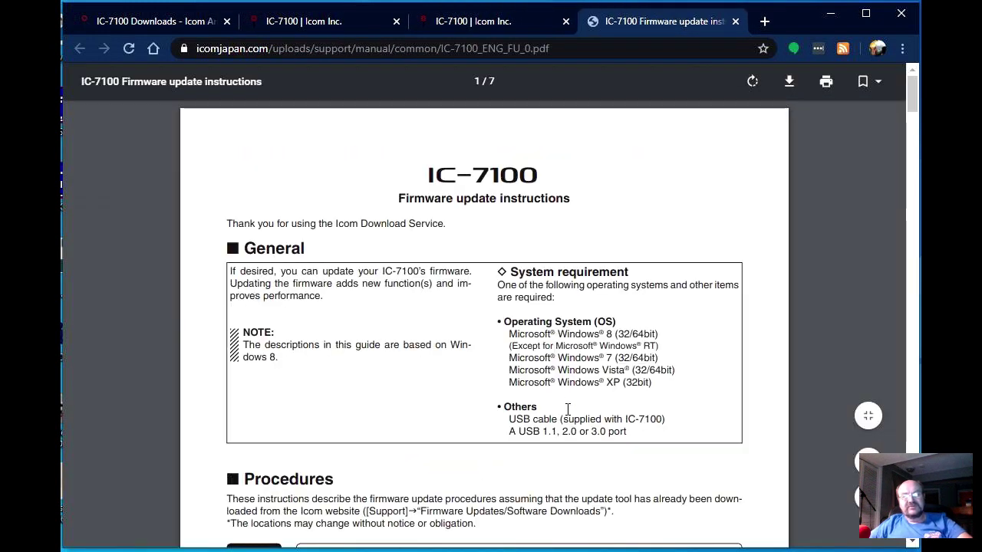
Step: Save the instructions as IC-7100_ENG_FU_0.pdf in SD Card (E:) > IC-7100
scroll(506, 366, "down", 7)
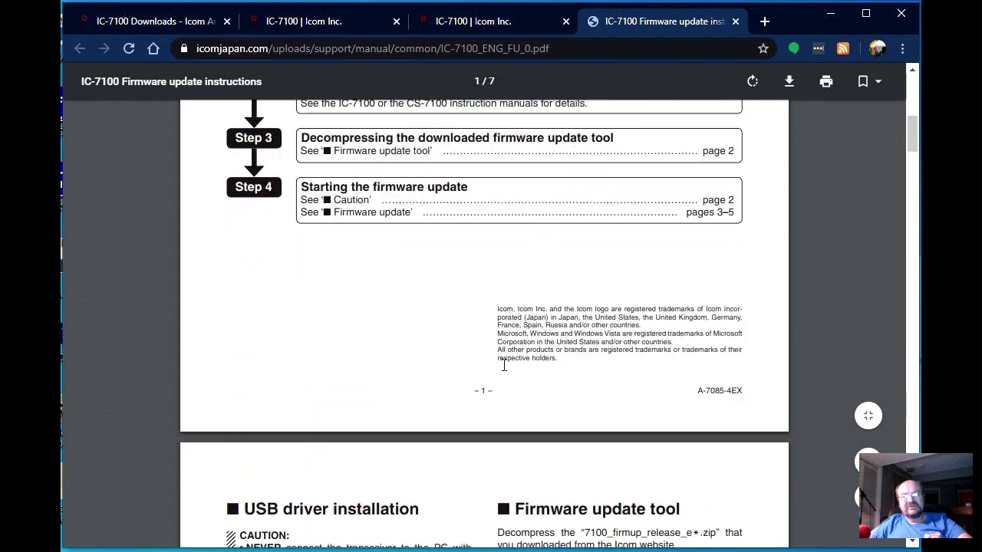
scroll(567, 331, "up", 6)
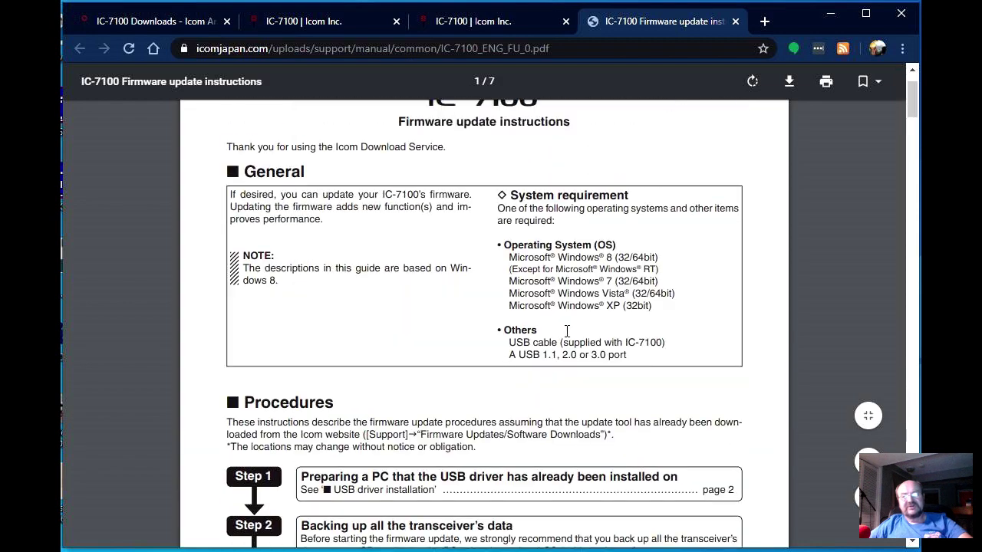
left_click(789, 83)
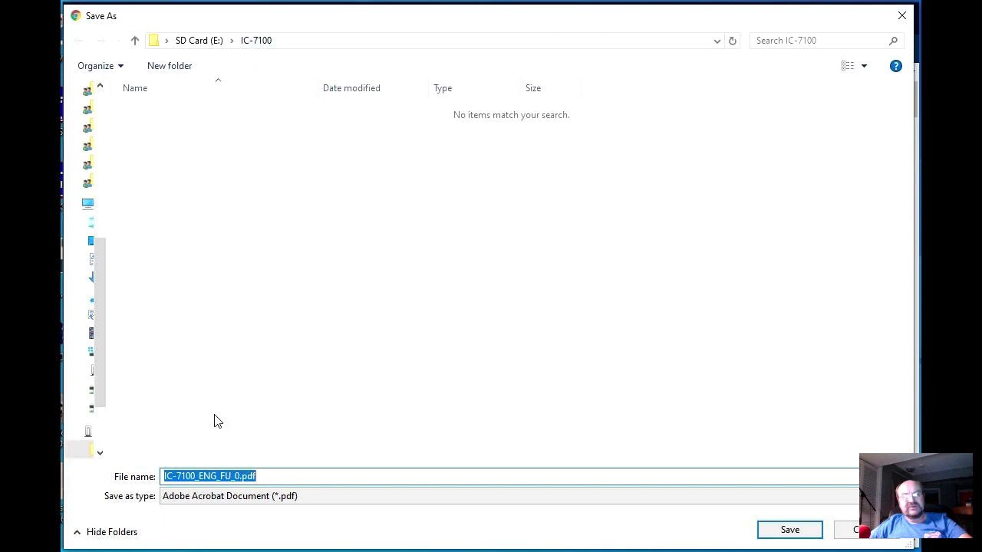
left_click(790, 531)
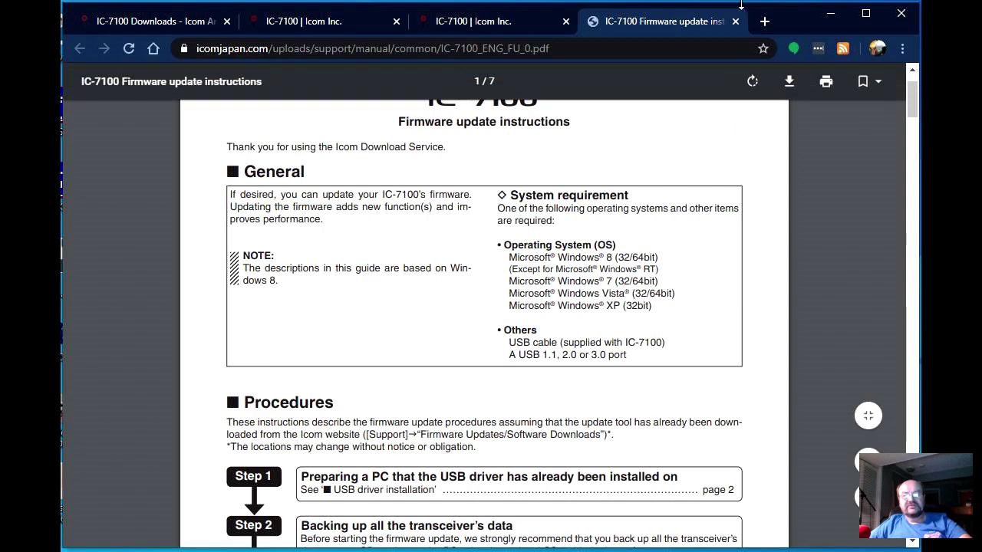
Step: Close the instructions PDF tab and the instructions download tab
left_click(735, 22)
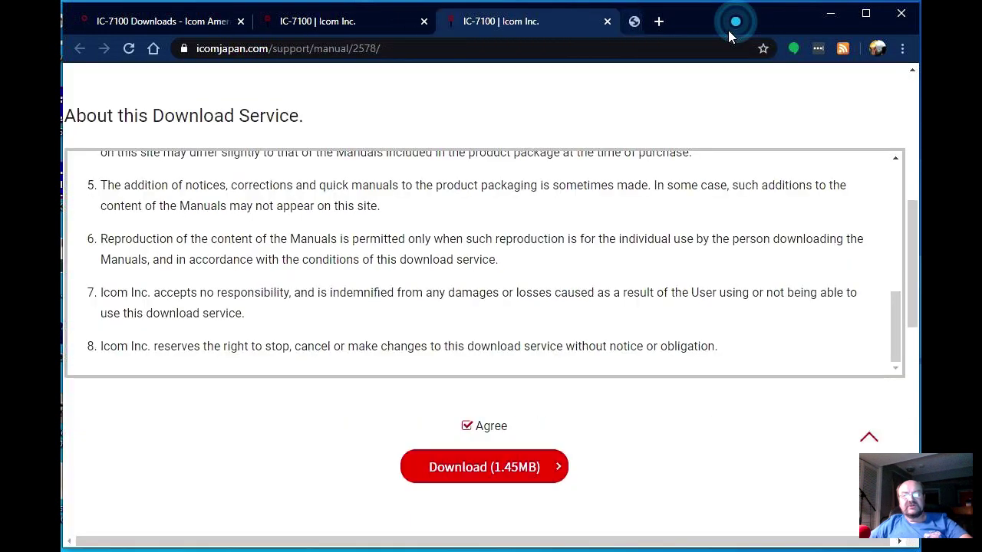
scroll(452, 395, "up", 5)
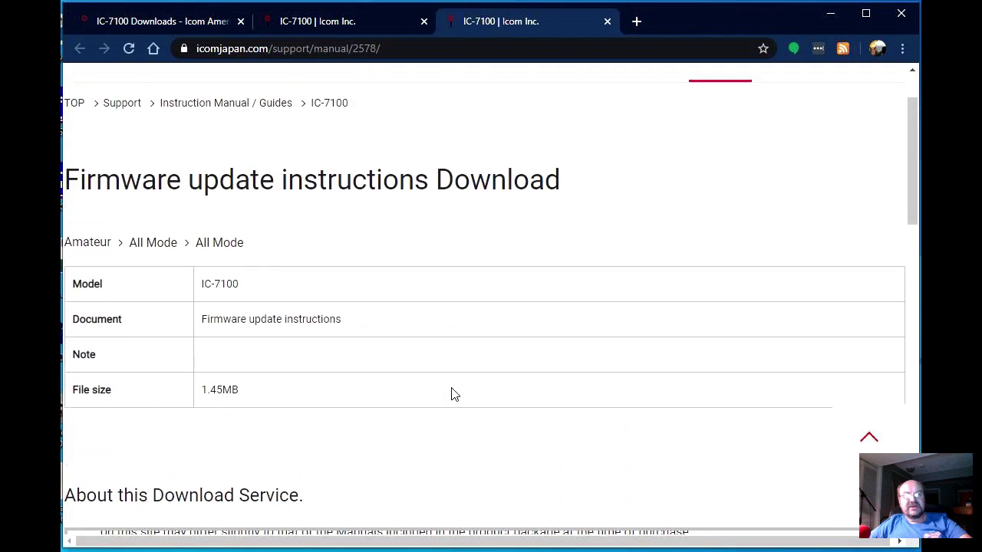
left_click(607, 23)
scroll(401, 335, "up", 4)
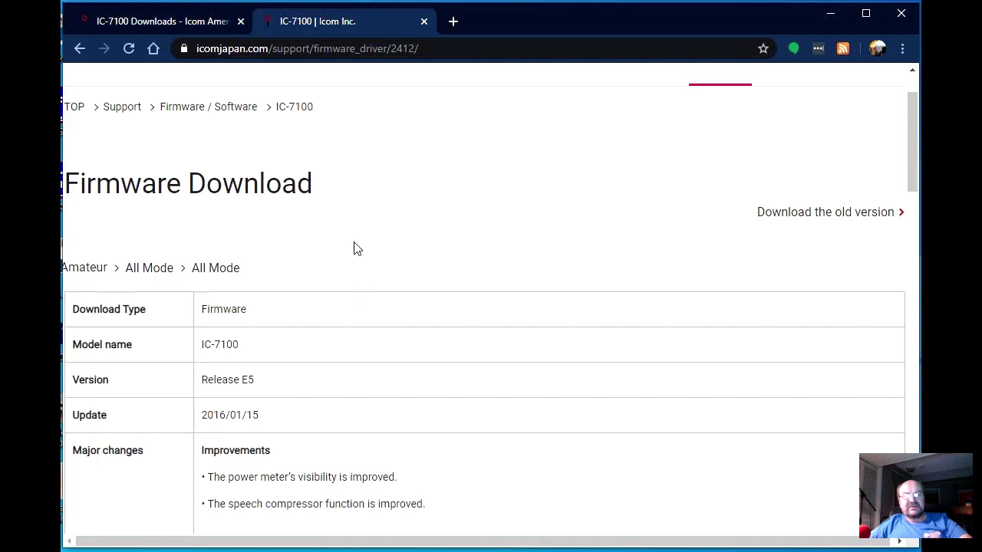
Step: On the Release E5 firmware page, agree to the download service terms
scroll(368, 310, "down", 5)
scroll(395, 305, "down", 7)
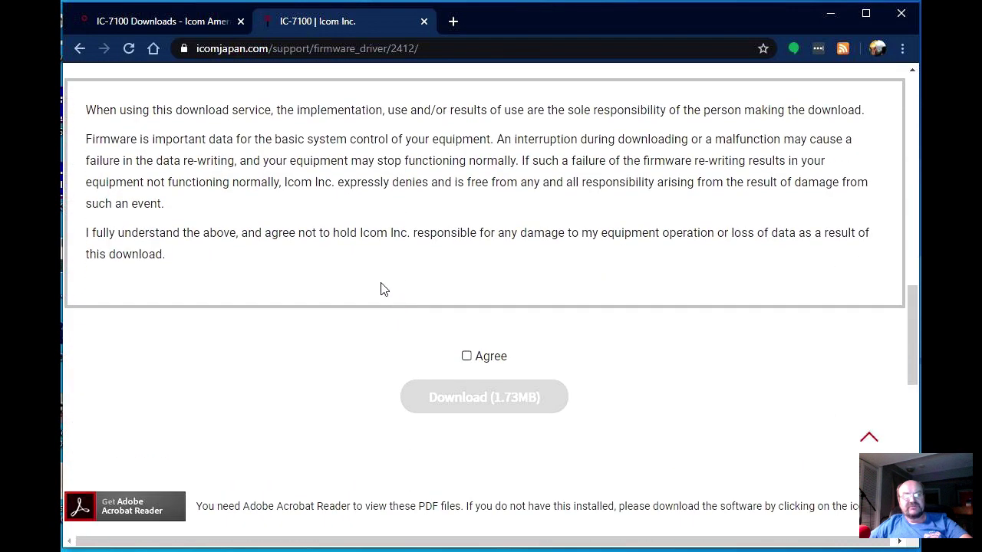
scroll(384, 290, "up", 1)
scroll(388, 291, "down", 1)
scroll(387, 291, "down", 1)
left_click(468, 358)
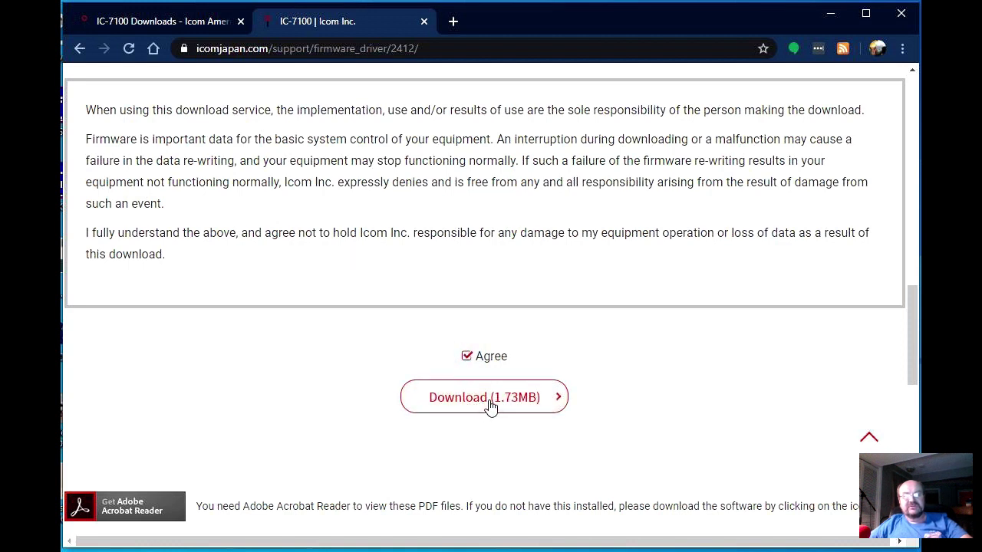
Step: Download the 1.73MB firmware and save 7100_firmup_release_e5.zip into SD Card (E:) > IC-7100
left_click(491, 397)
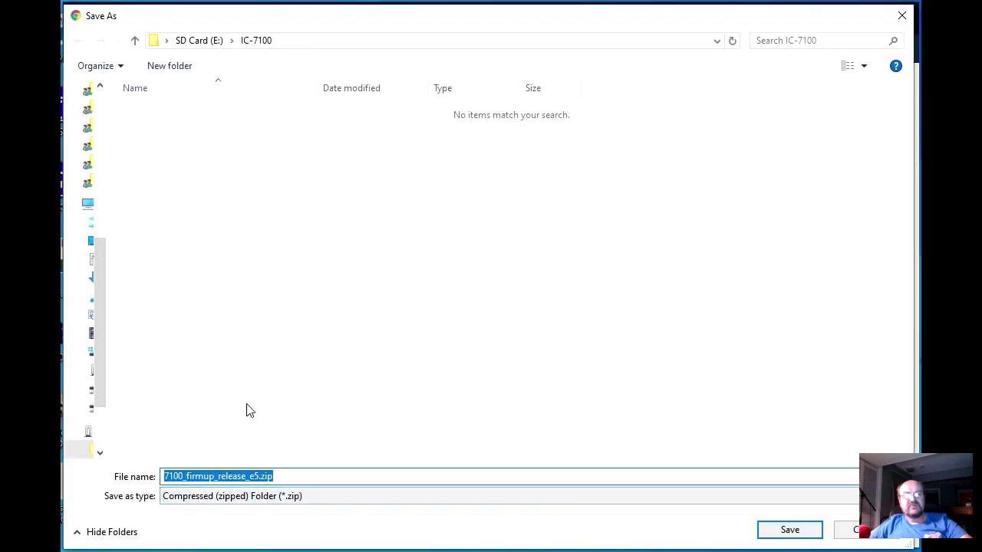
left_click(786, 533)
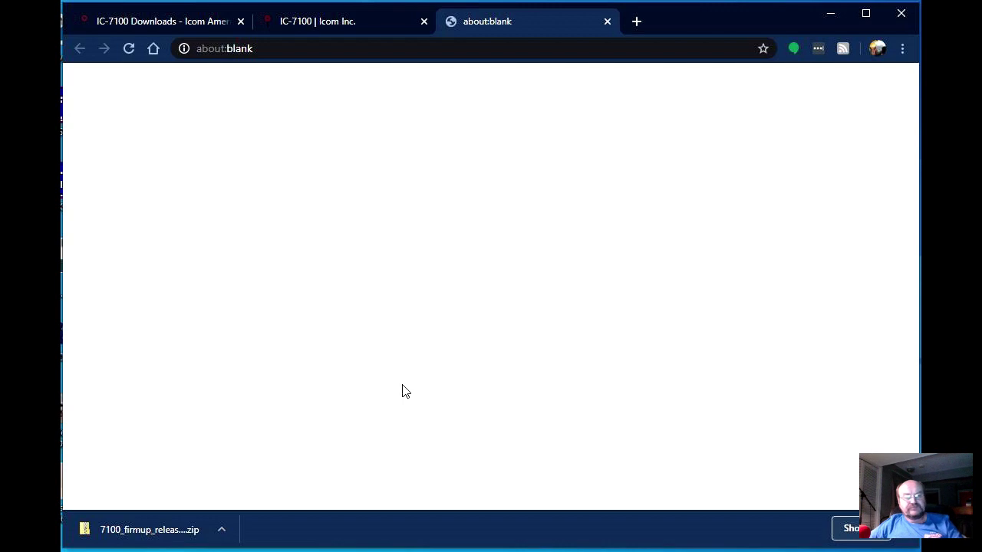
key("alt+Tab")
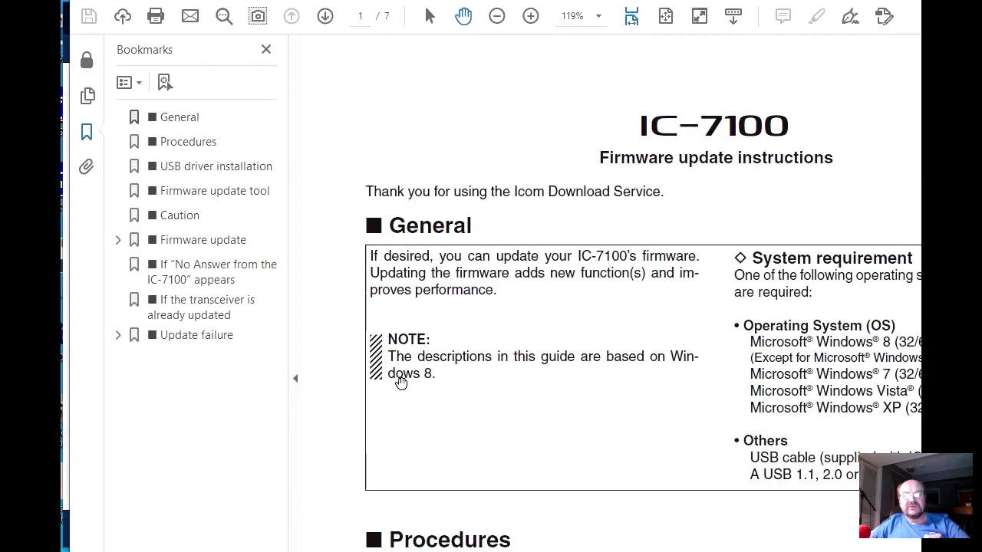
Step: Extract 7100_firmup_release_e5.zip with 7-Zip Extract Here and open the new 7100_firmup_release_e5 folder
key("alt+Tab")
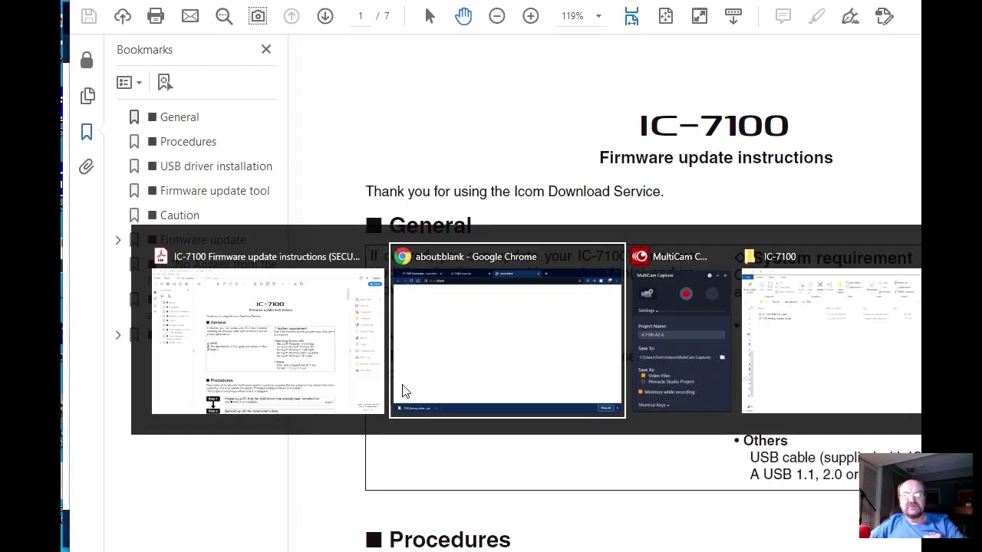
key("alt+Tab")
key("alt+Tab")
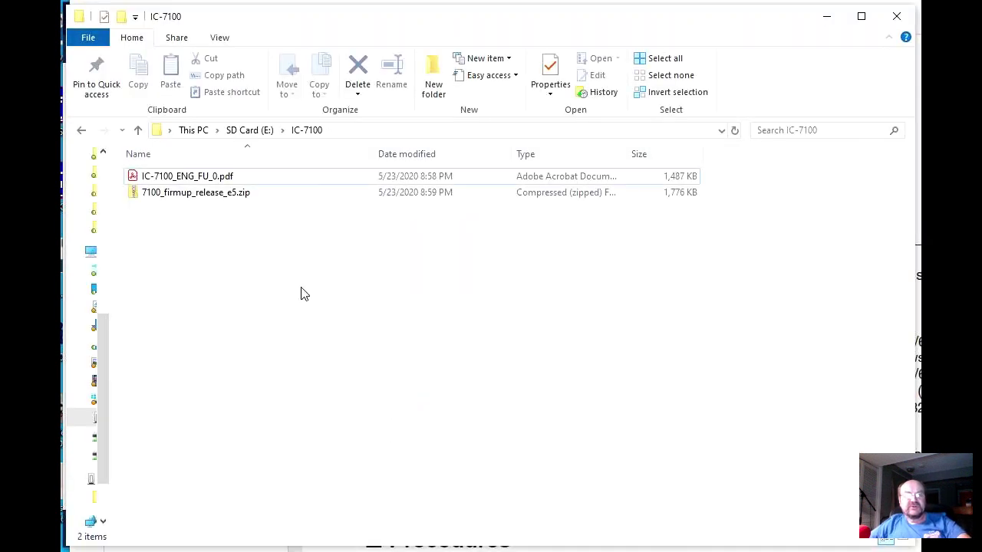
left_click(188, 196)
right_click(187, 196)
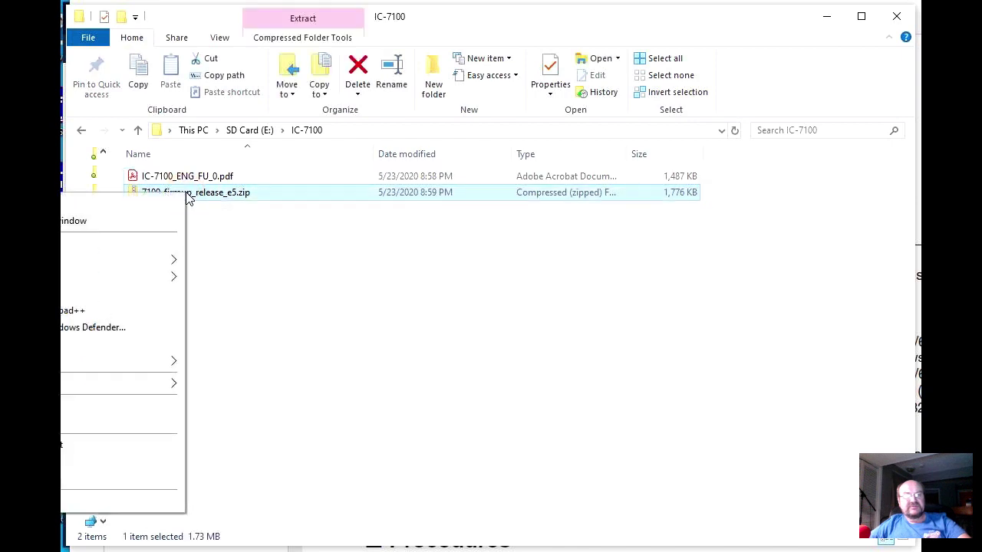
mouse_move(159, 263)
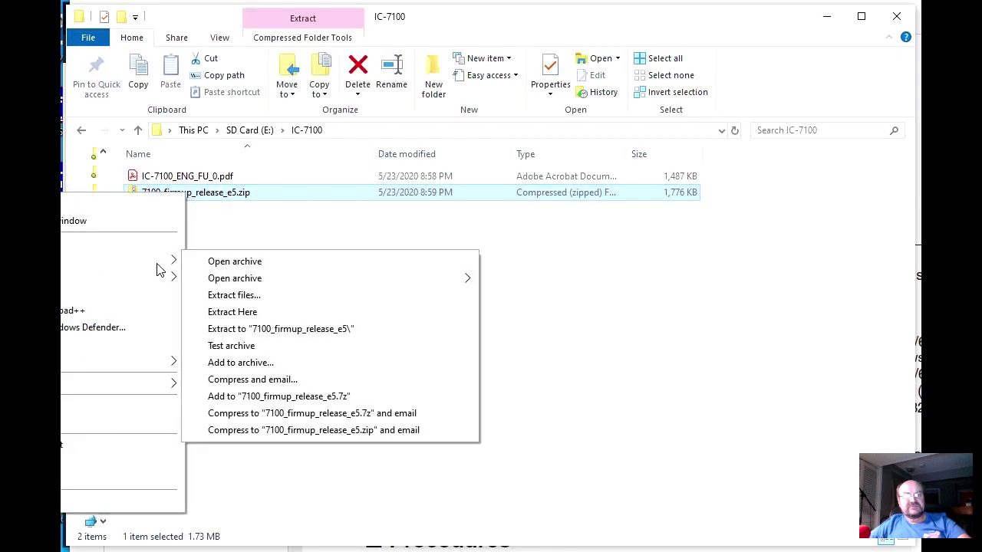
left_click(233, 313)
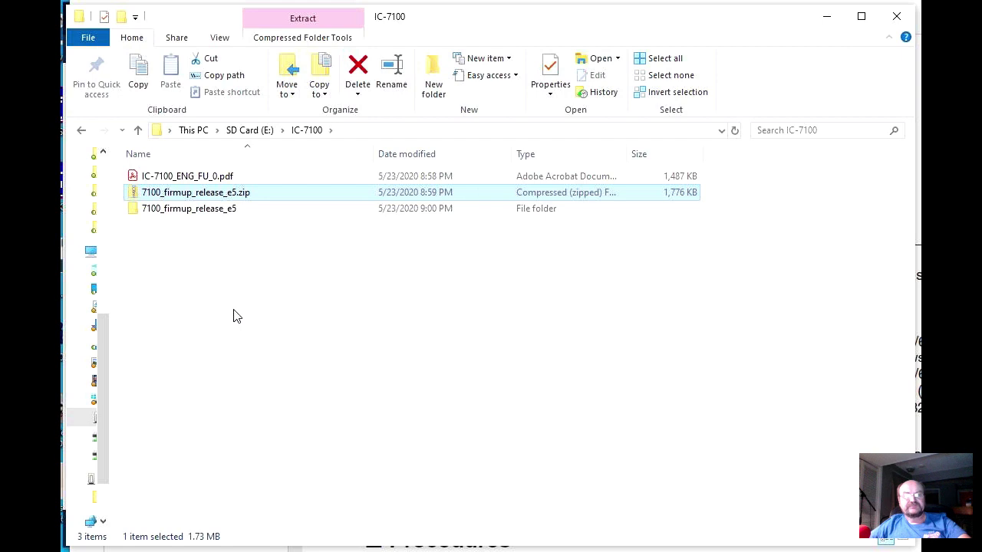
double_click(192, 215)
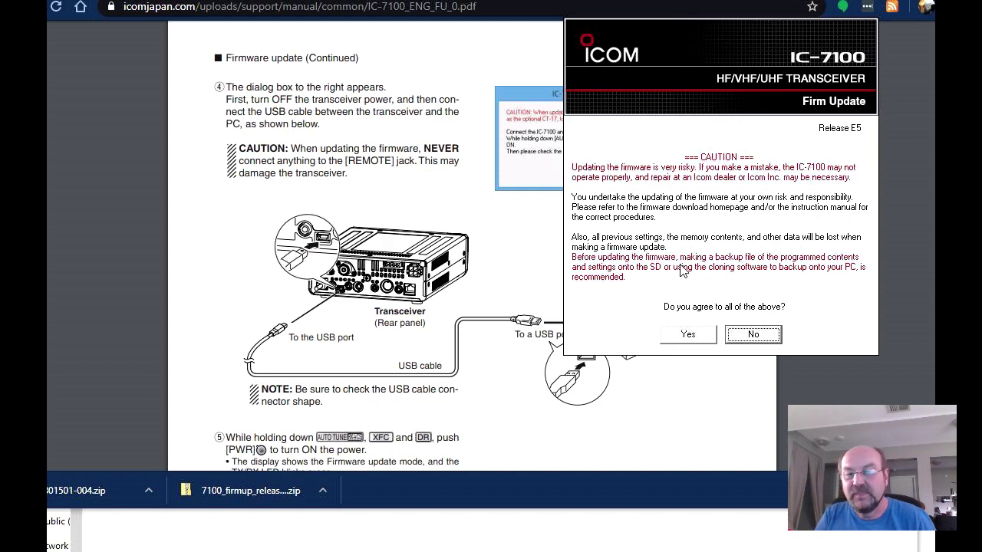
Step: Accept the caution notice with Yes to reach the Release E5 connection dialog
left_click(688, 335)
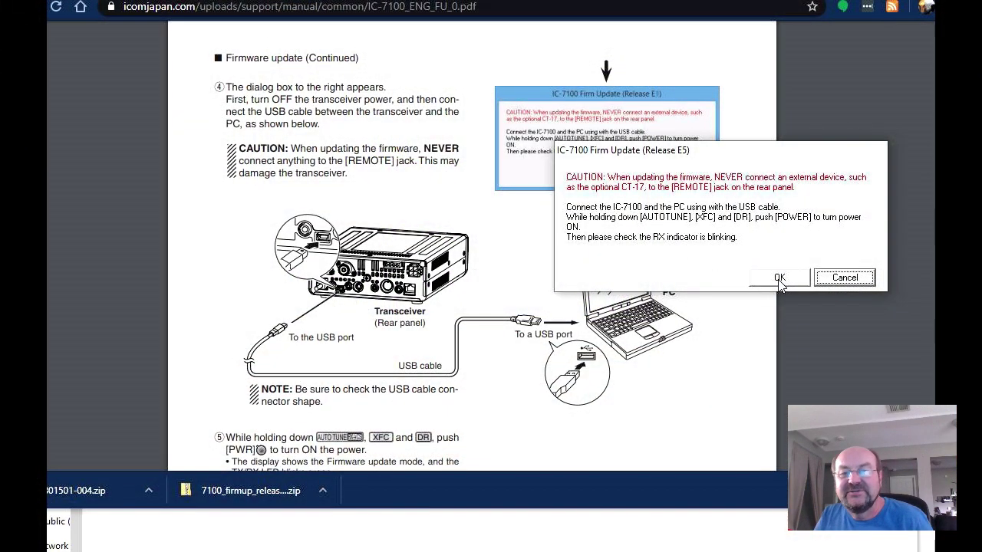
Step: Confirm the radio is connected in update mode and start the roughly 8-minute firmware update
left_click(779, 279)
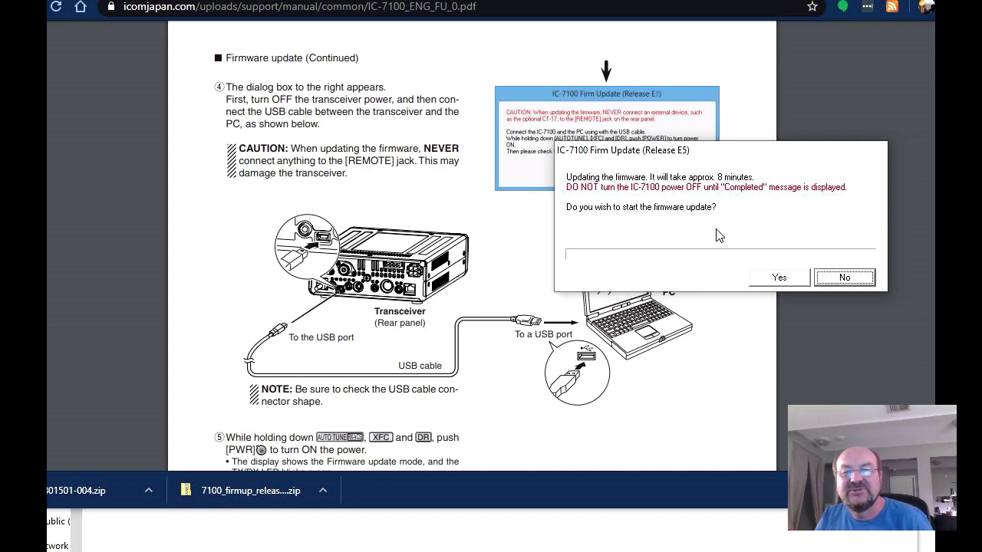
left_click(778, 279)
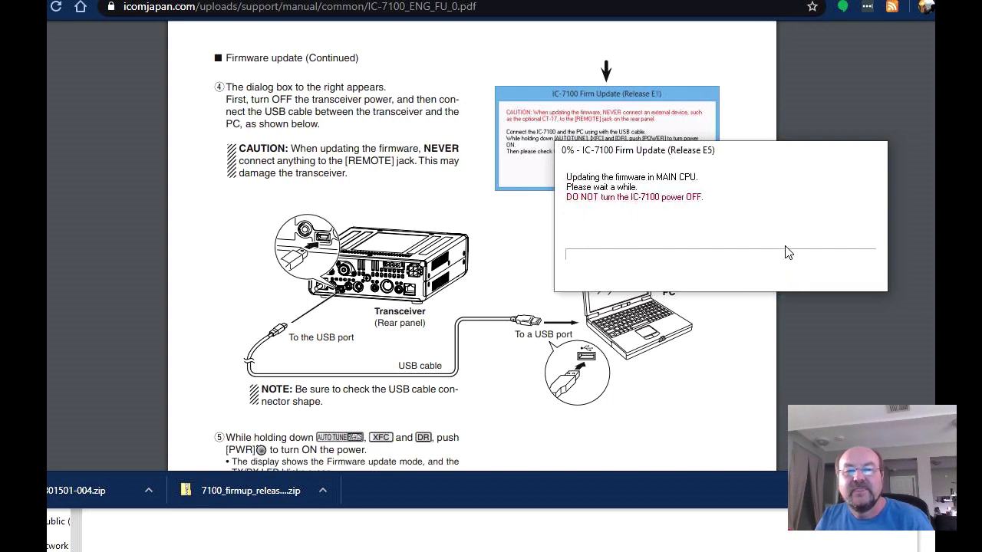